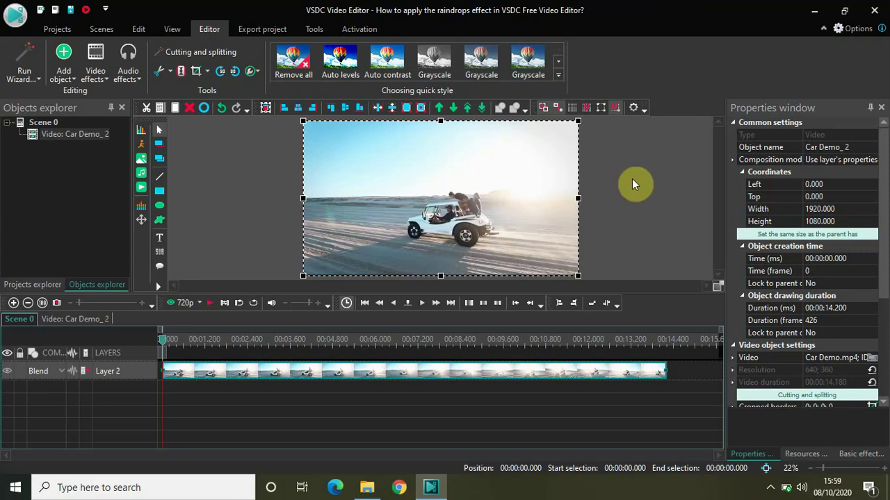
- Add the OpenGL Raindrops video effect over the whole Car Demo clip
mouse_move(456, 380)
click(95, 74)
mouse_move(131, 196)
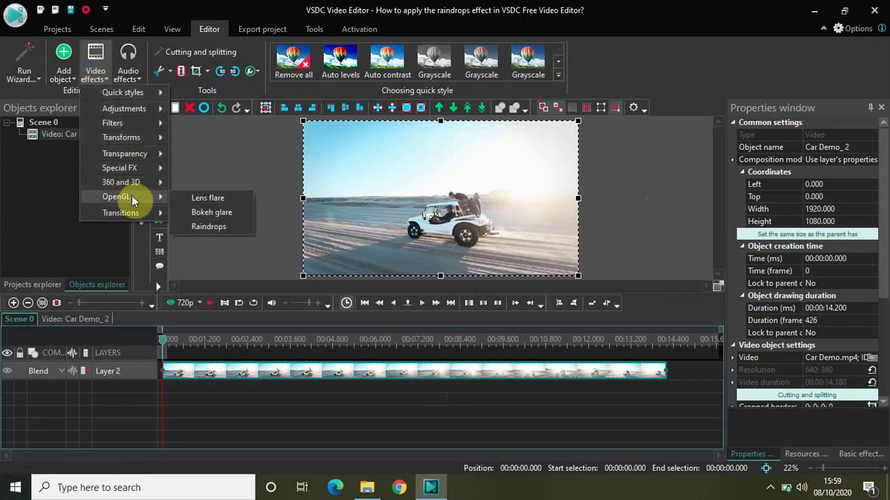
click(211, 228)
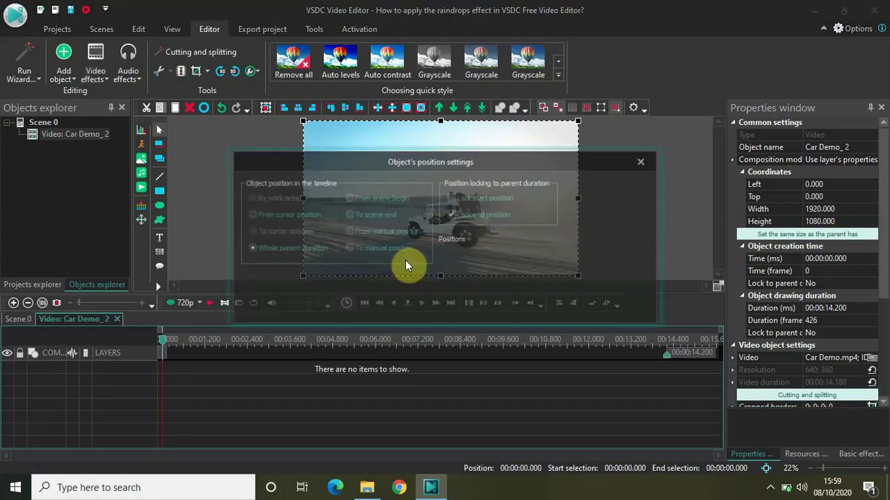
click(561, 304)
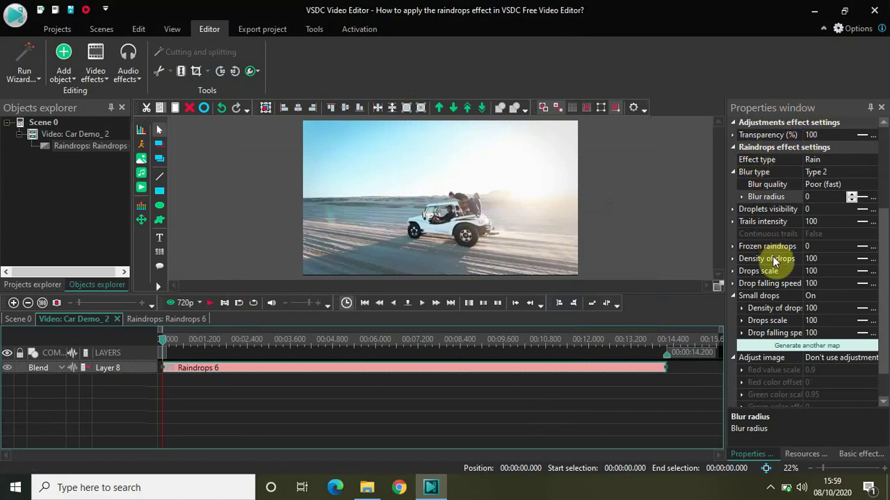
- Change the Raindrops droplets visibility to 2 and play the preview to check the drops
click(829, 209)
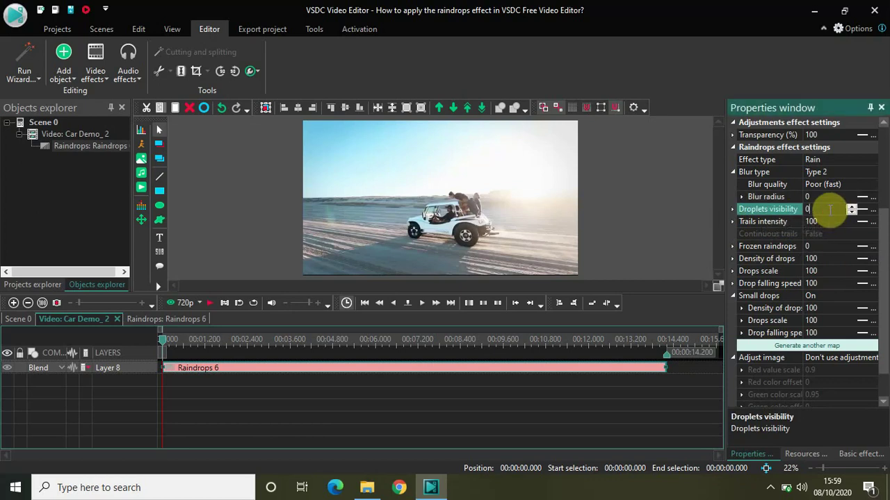
key(BackSpace)
text(2)
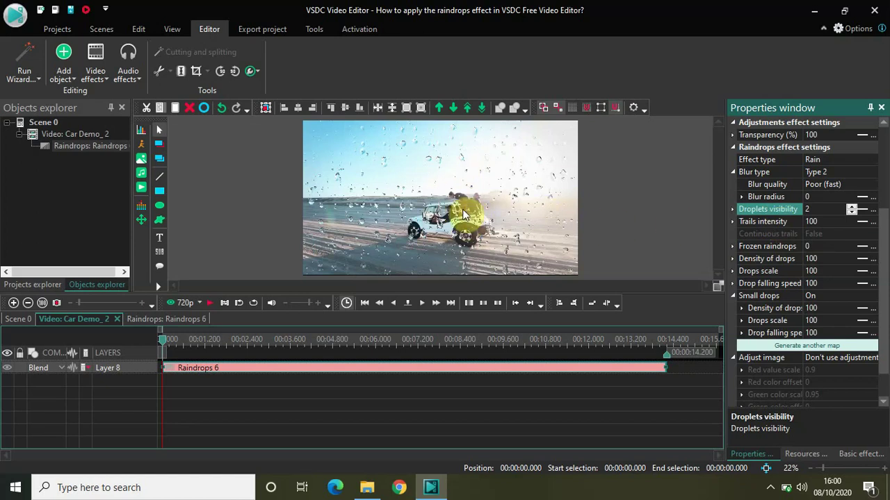
key(space)
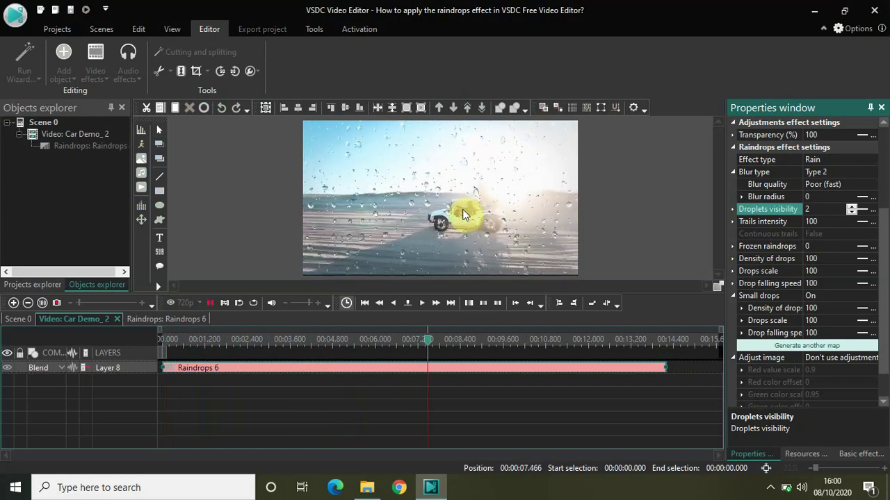
key(space)
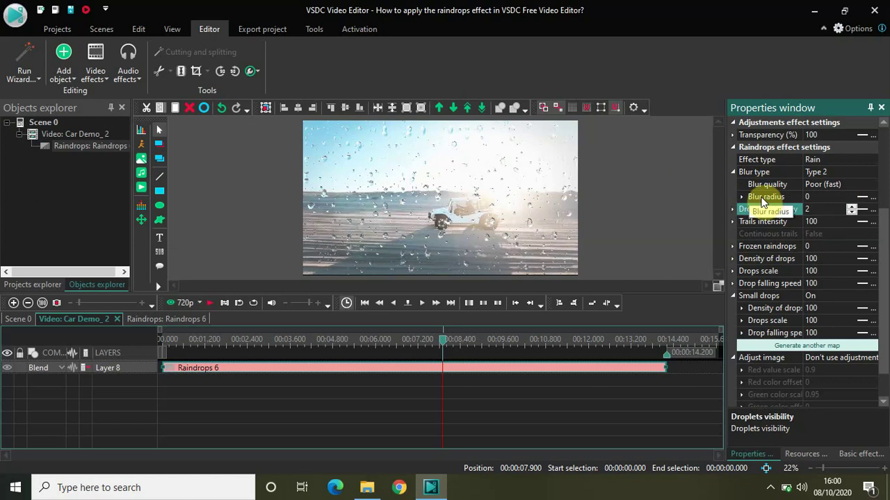
- Set the Raindrops blur radius to 4 and replay the clip from the start
click(819, 198)
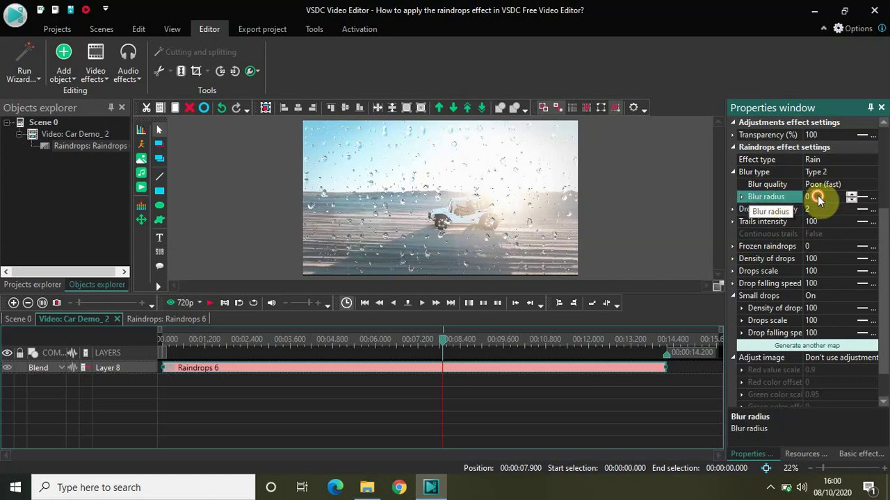
key(BackSpace)
text(4)
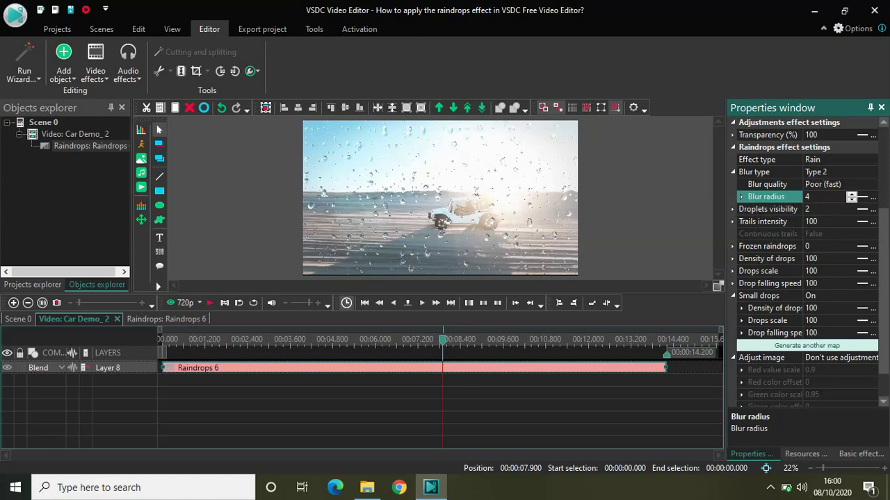
key(Return)
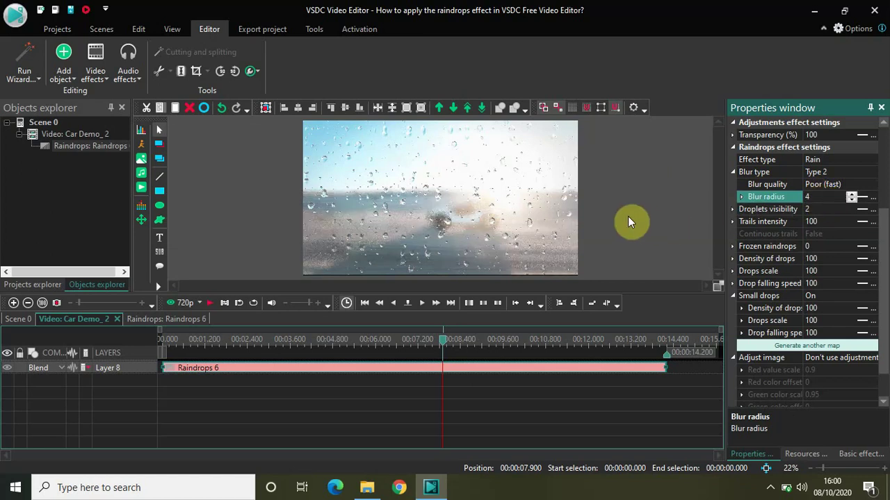
drag(443, 343, 125, 339)
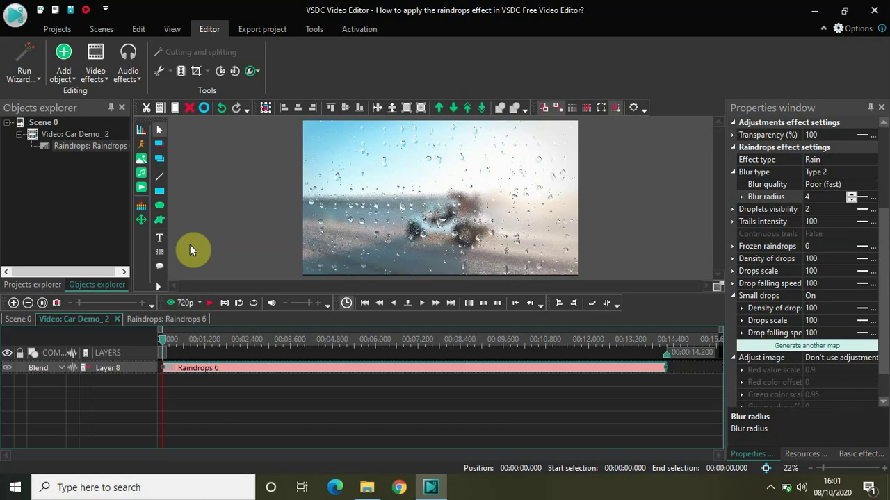
key(space)
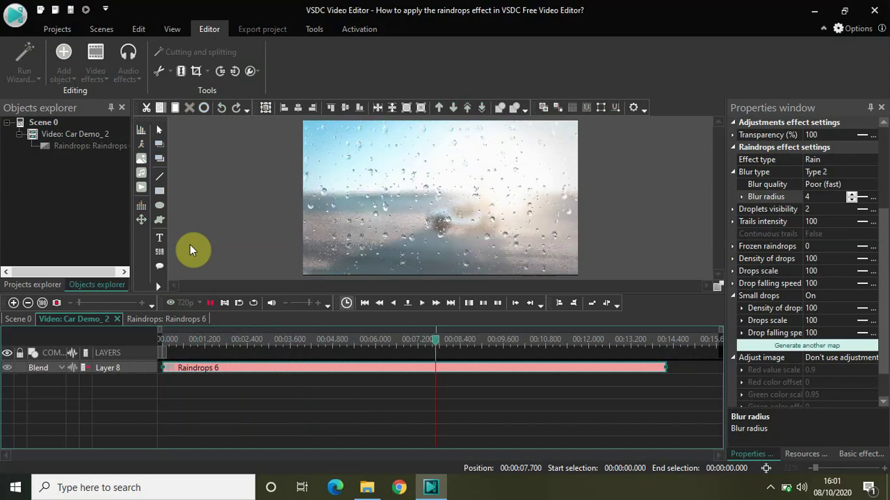
key(space)
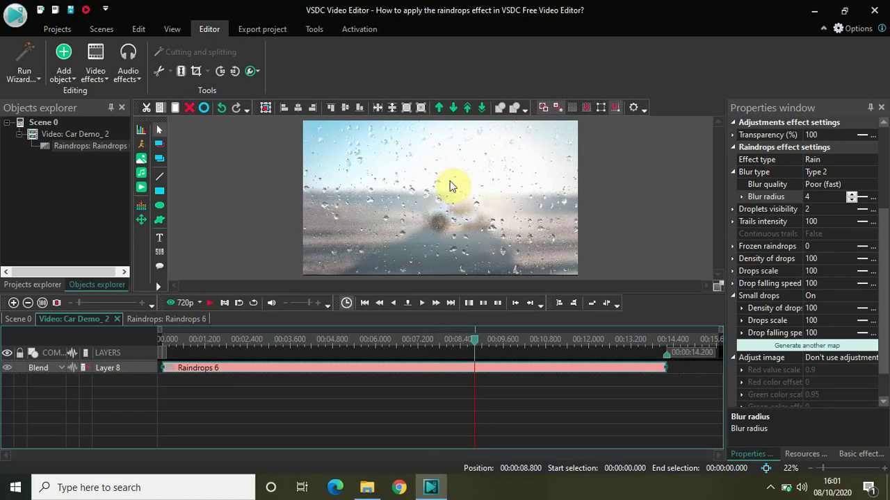
click(862, 159)
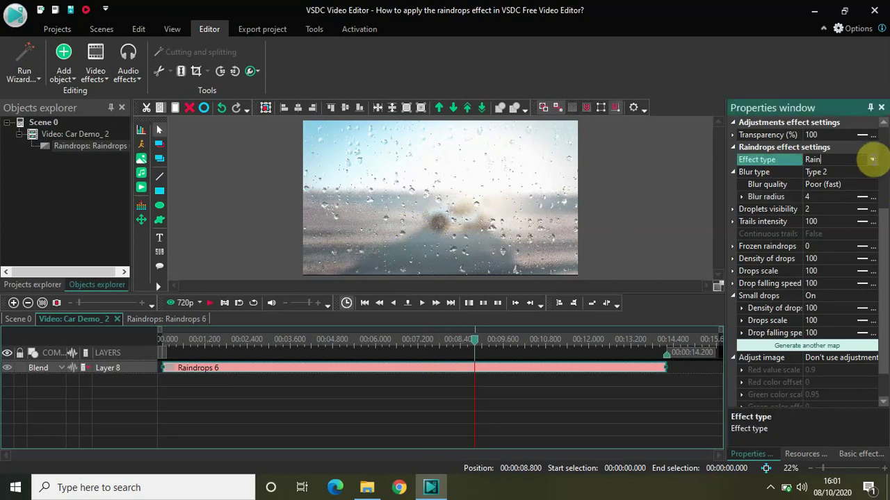
click(872, 160)
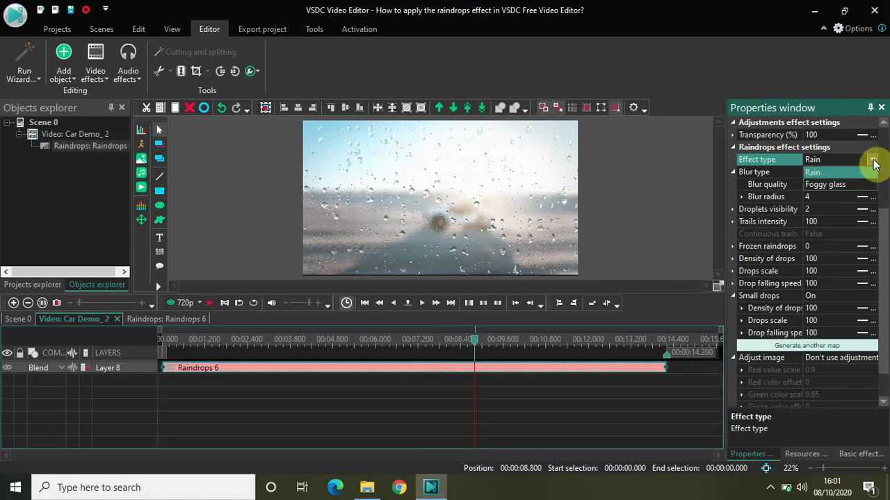
click(823, 186)
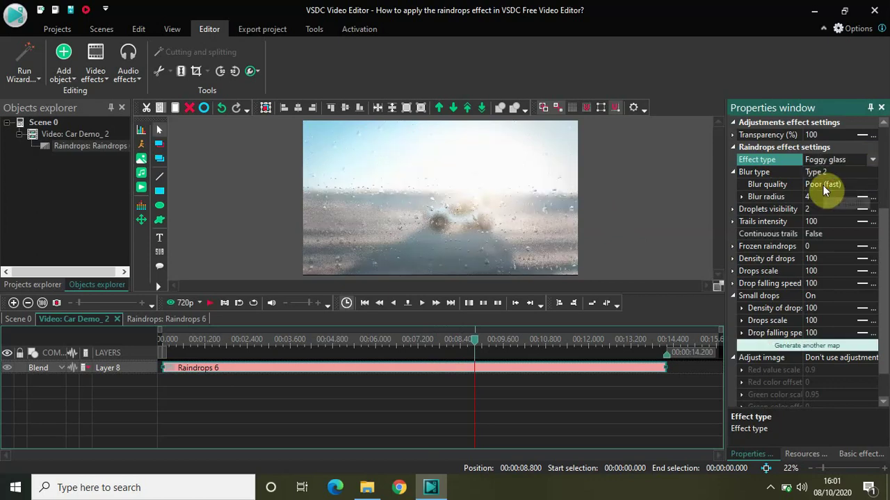
drag(476, 341, 79, 333)
key(space)
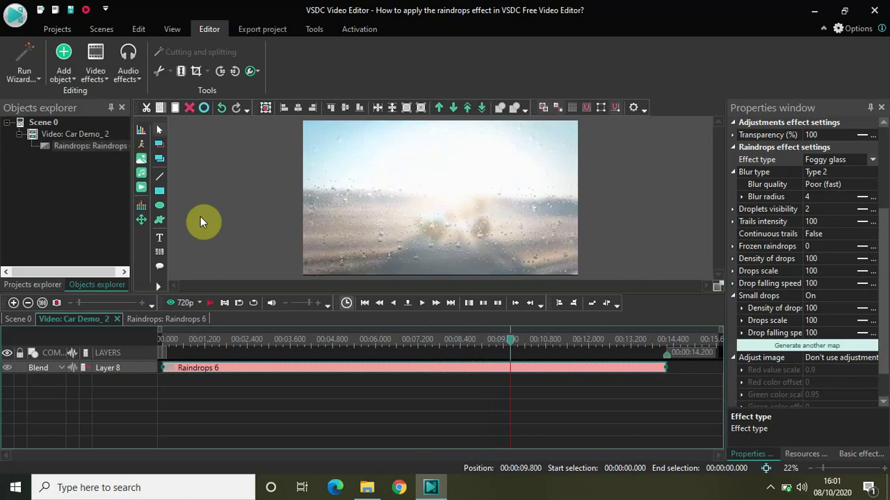
click(872, 161)
click(846, 171)
drag(511, 352, 203, 361)
key(space)
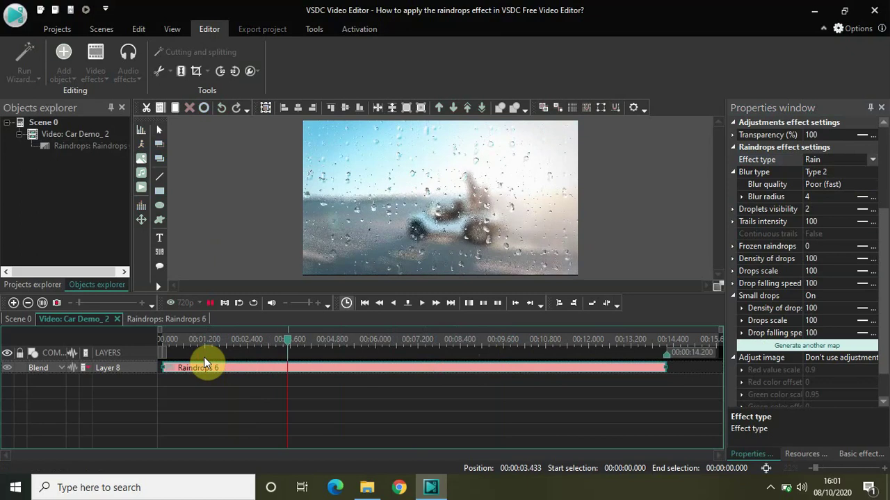
key(space)
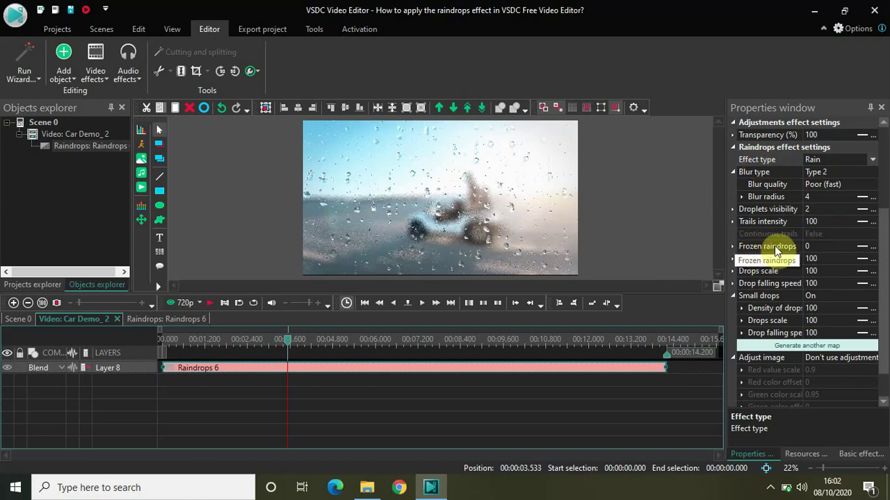
- Enter 3 for Frozen raindrops and replay the preview from the beginning
click(818, 247)
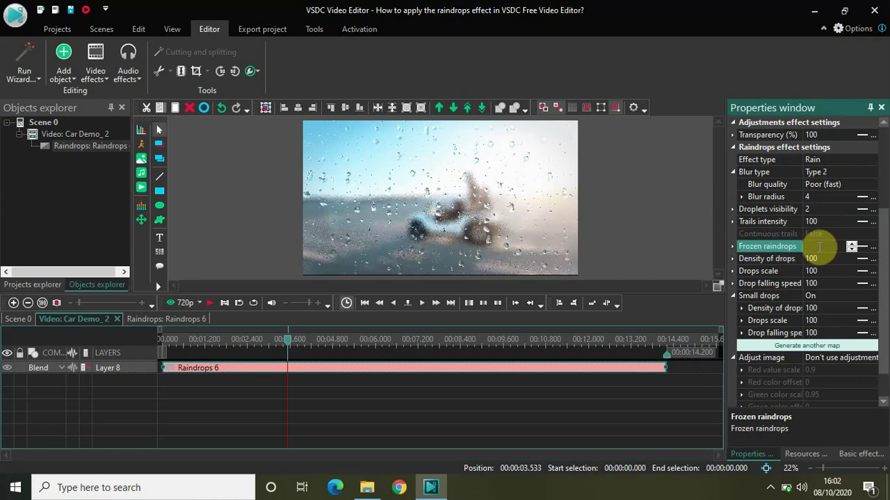
text(3)
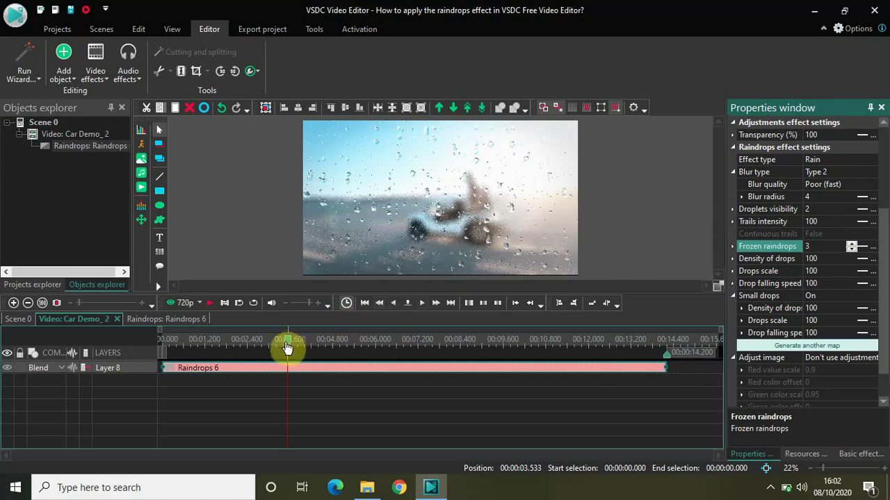
drag(288, 345, 146, 353)
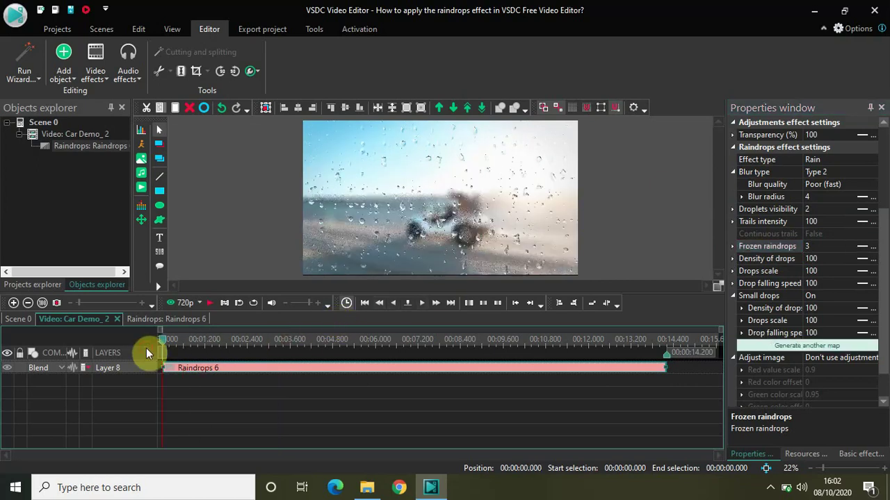
key(space)
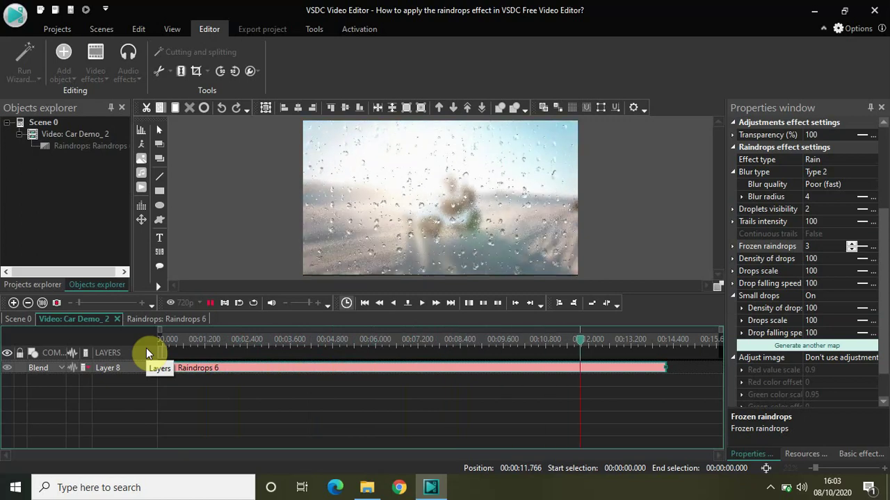
key(space)
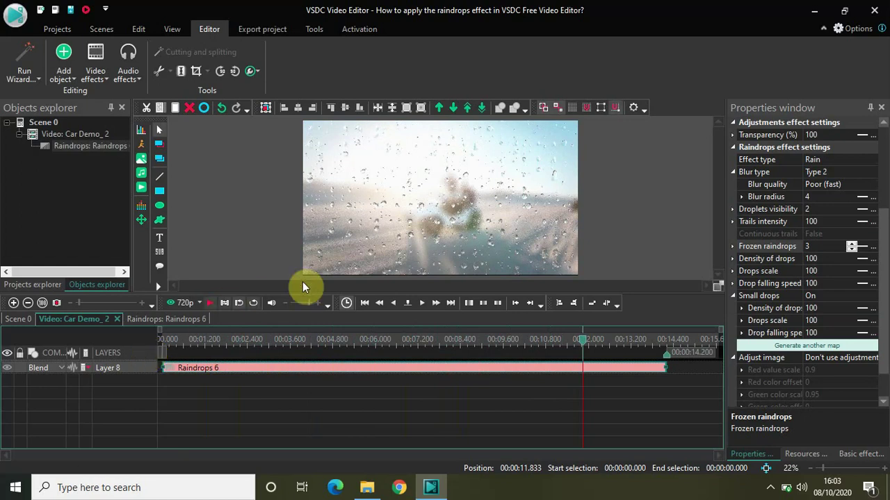
- Replace the Trails intensity value 100 with 102
click(824, 222)
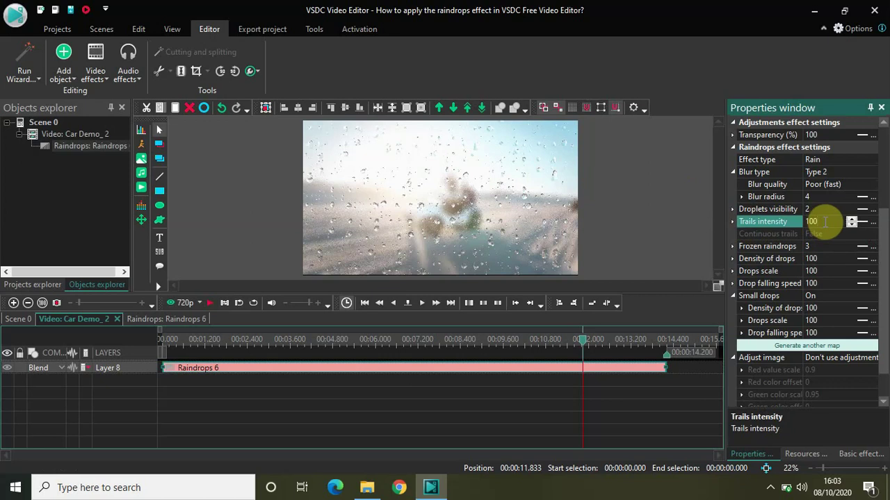
double_click(825, 222)
key(BackSpace)
text(1)
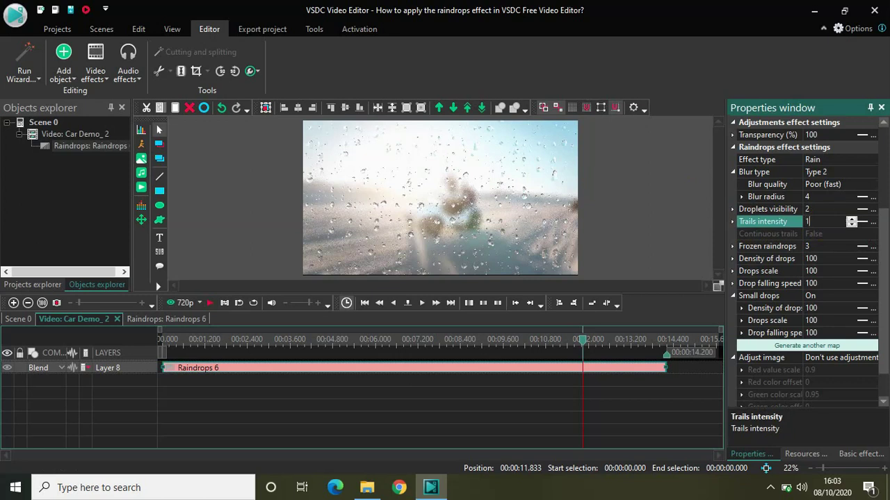
text(02)
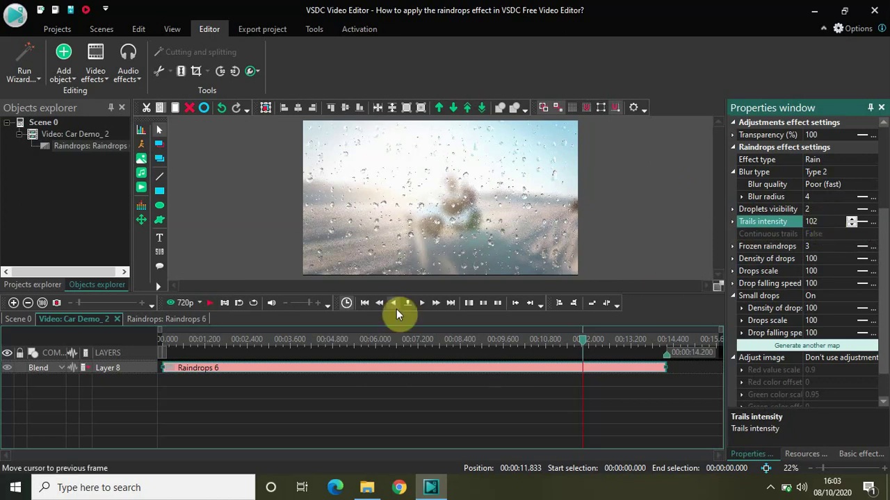
click(203, 345)
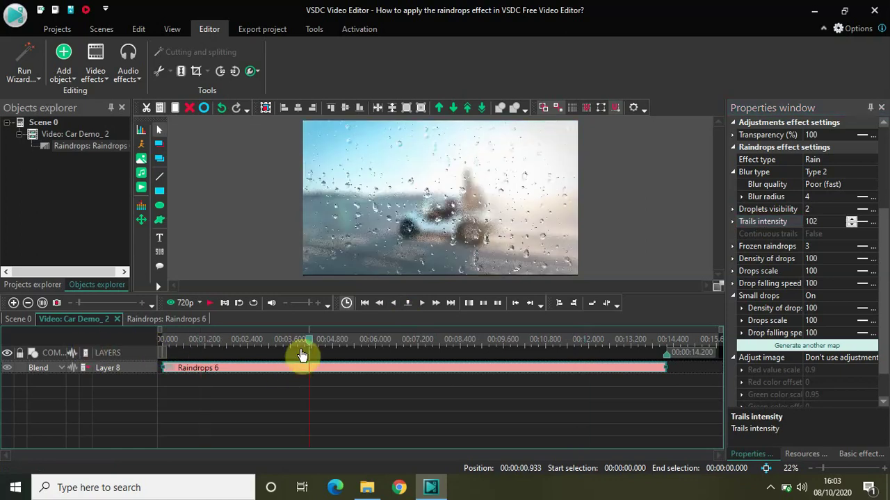
click(243, 339)
key(space)
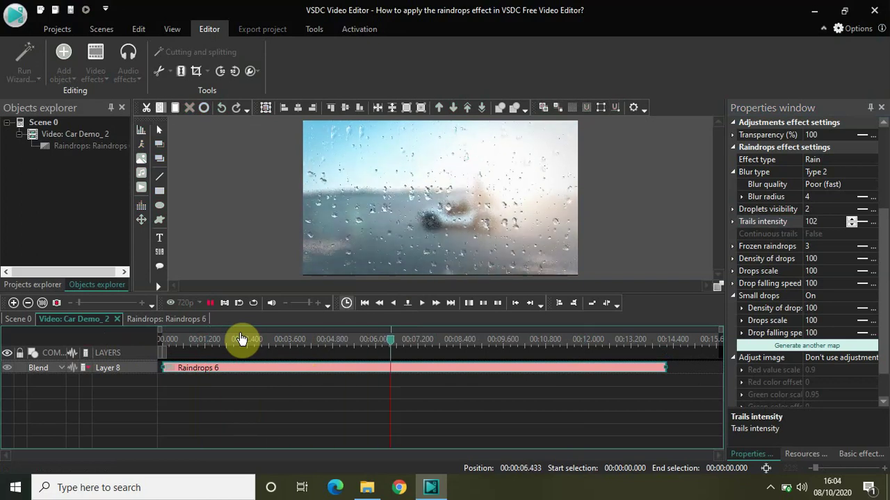
key(space)
click(234, 345)
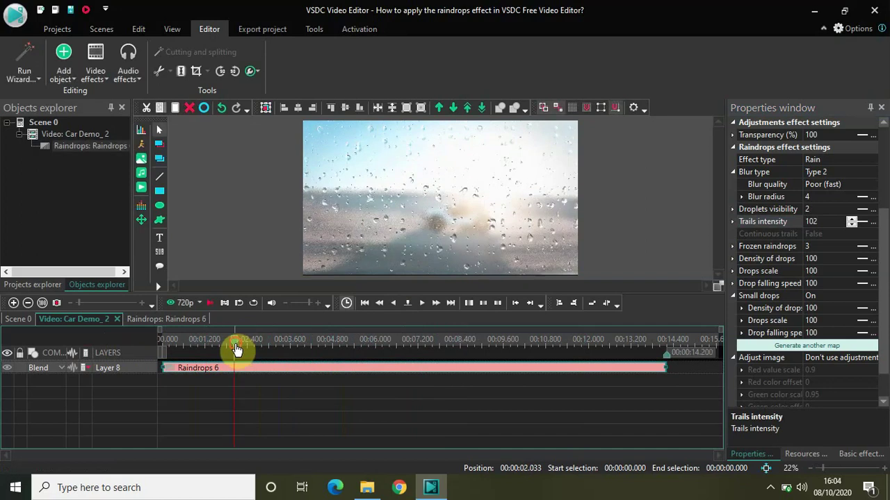
drag(235, 346, 101, 347)
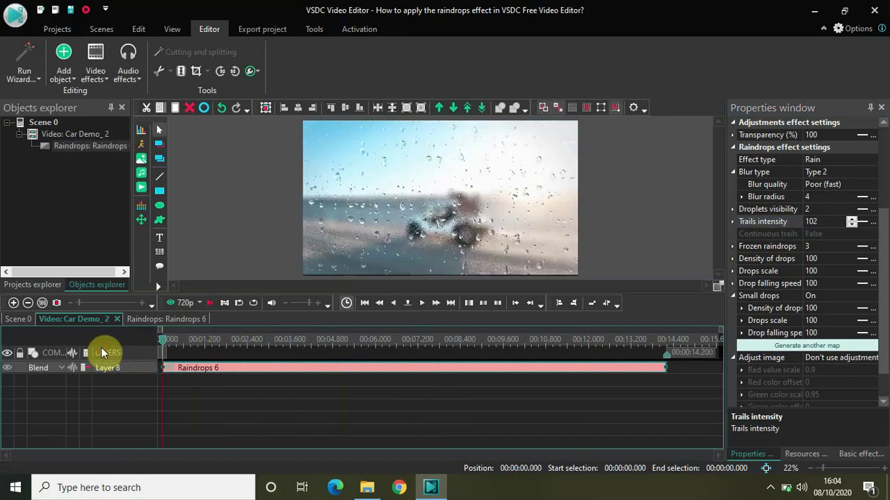
- Import Galactic Damages from Creative Common onto its own layer, trimmed to 14.200 seconds
click(18, 319)
click(257, 228)
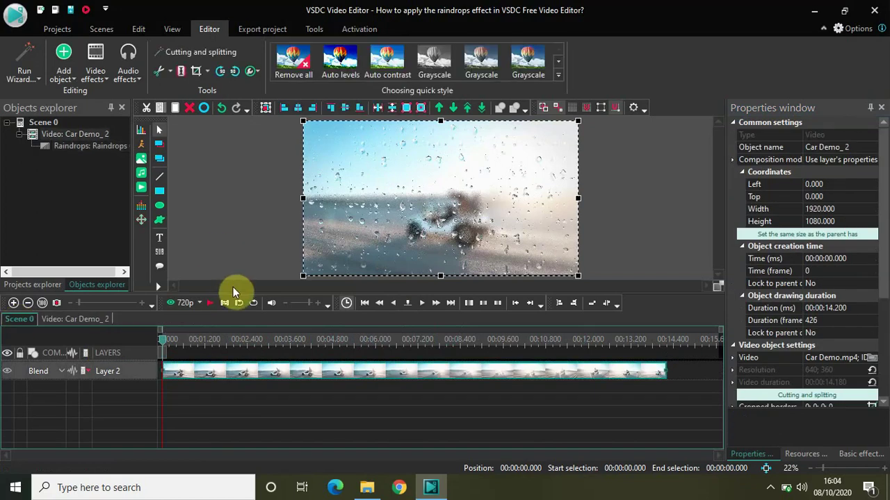
click(142, 176)
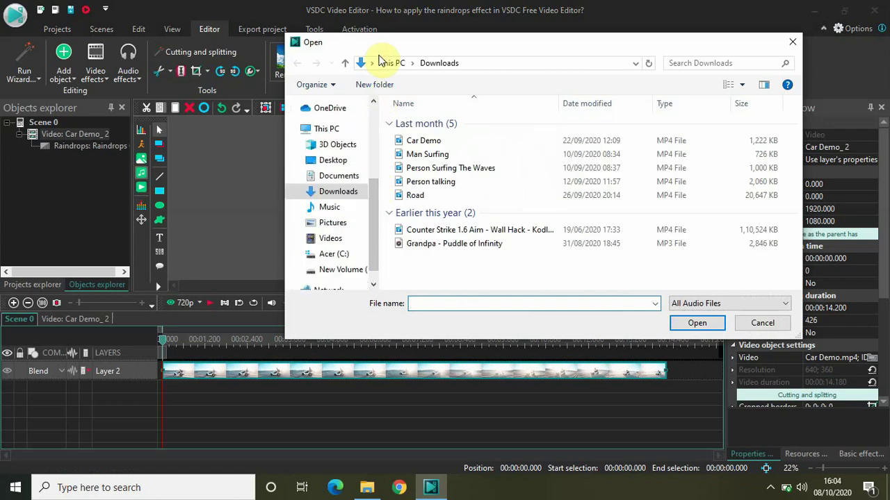
drag(373, 195, 372, 107)
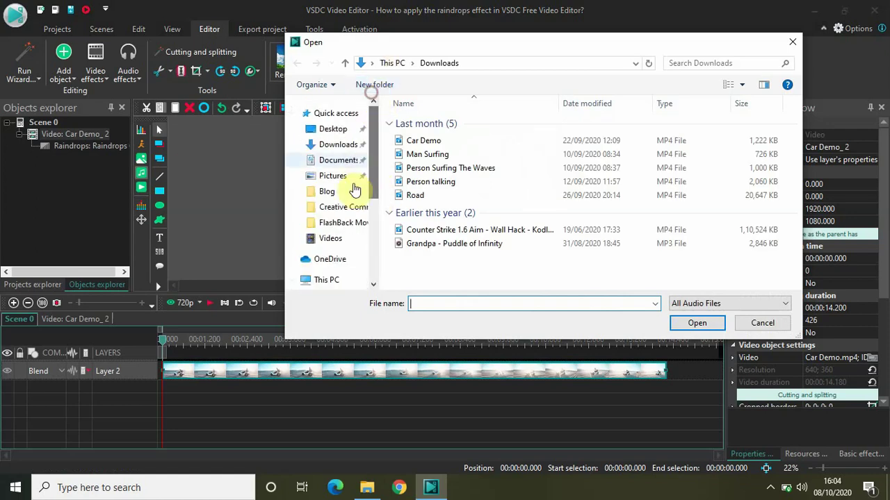
click(342, 207)
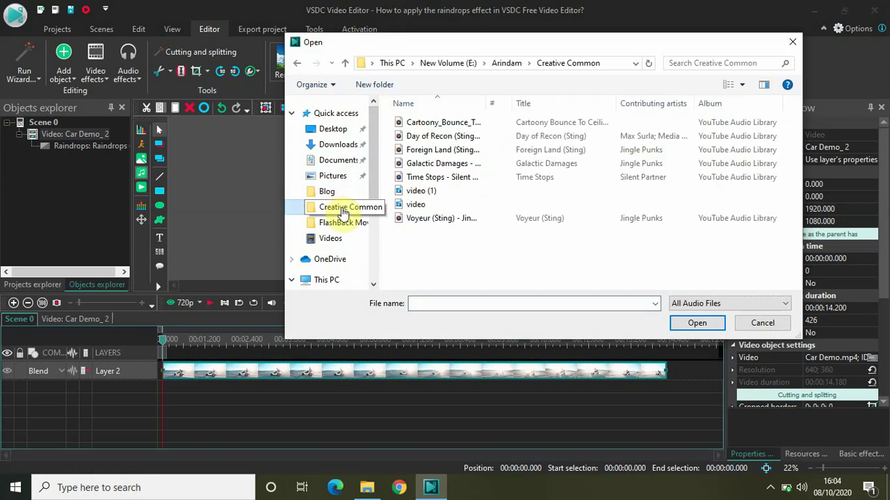
click(460, 165)
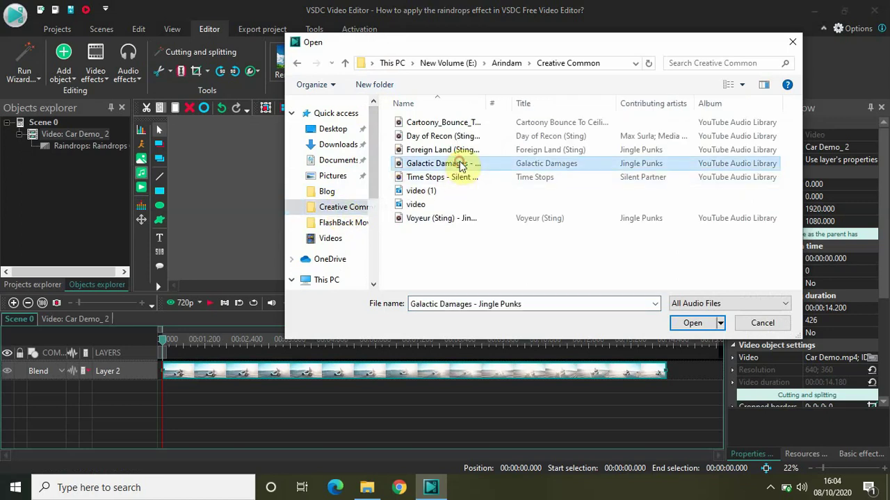
click(688, 323)
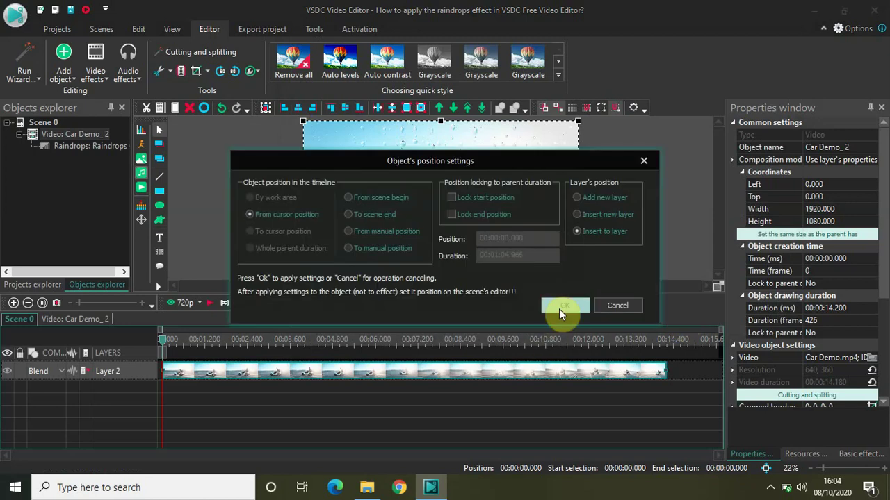
click(562, 306)
drag(542, 367, 417, 391)
drag(665, 393, 268, 403)
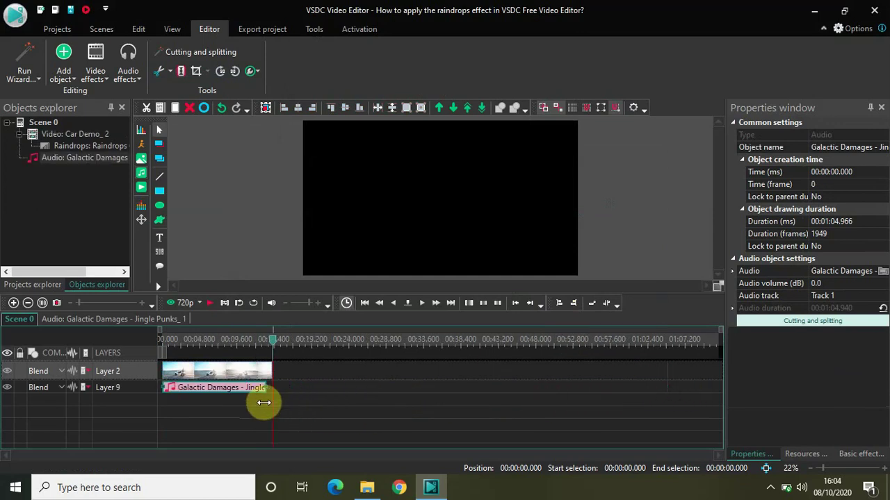
- Stop the preview and rewind the playhead to the first frame
click(196, 343)
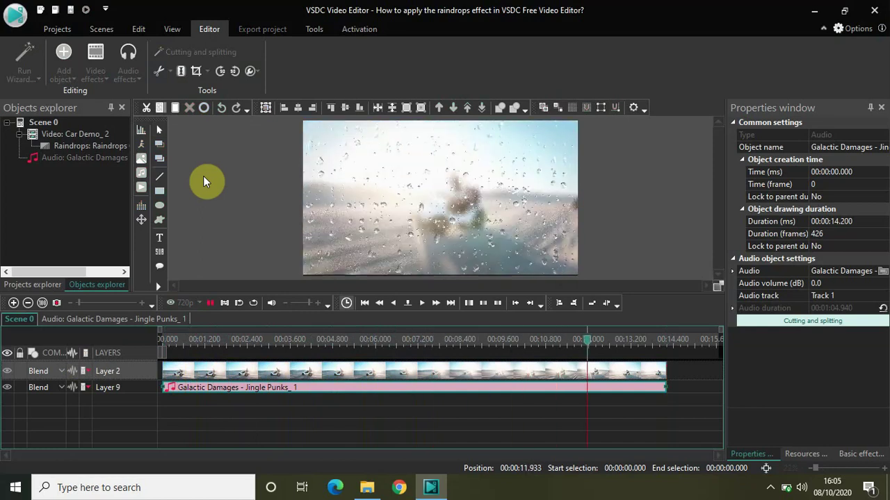
key(space)
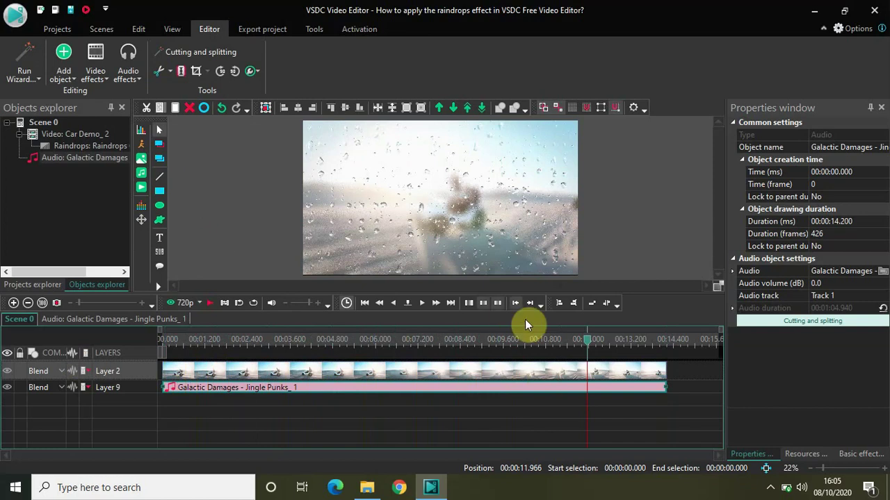
drag(587, 344, 108, 338)
- Add a Text object and draw its box across the upper middle of the preview
click(159, 238)
click(196, 238)
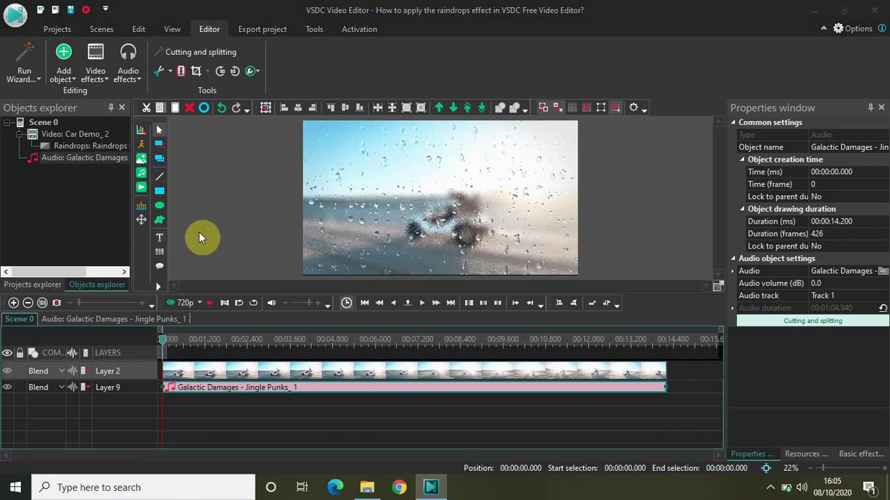
click(575, 306)
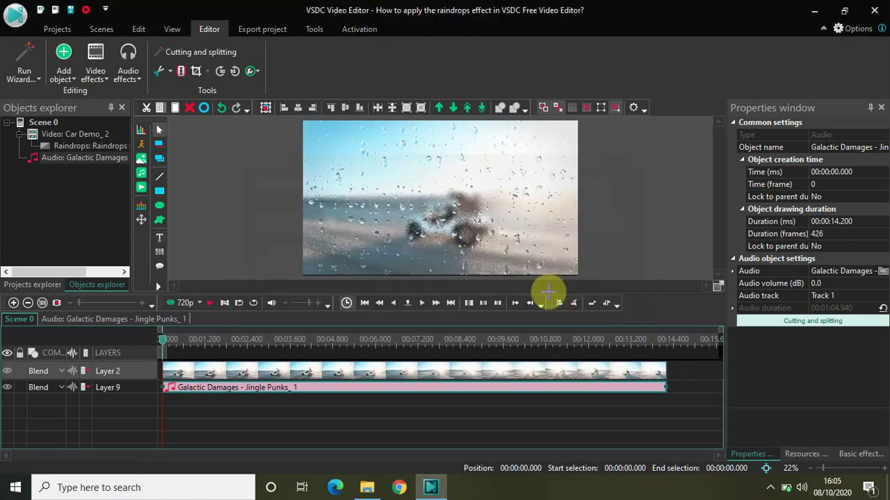
click(314, 167)
drag(473, 210, 568, 207)
- Type NEXTGENBLOGGER in capitals, colour it black and centre it horizontally and vertically
click(429, 188)
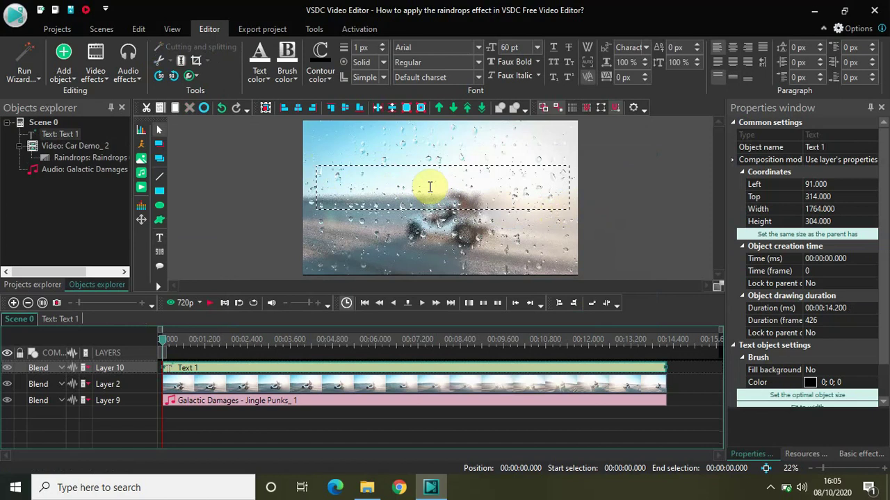
key(Caps_Lock)
key(ctrl+a)
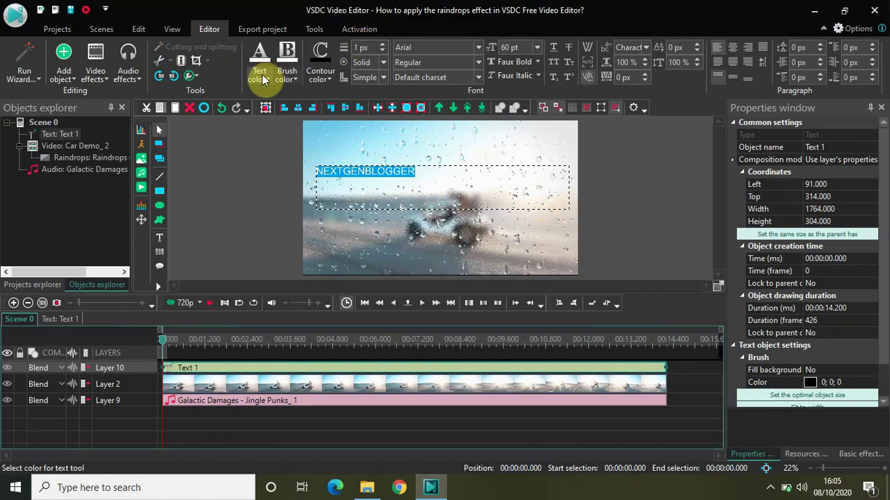
click(264, 79)
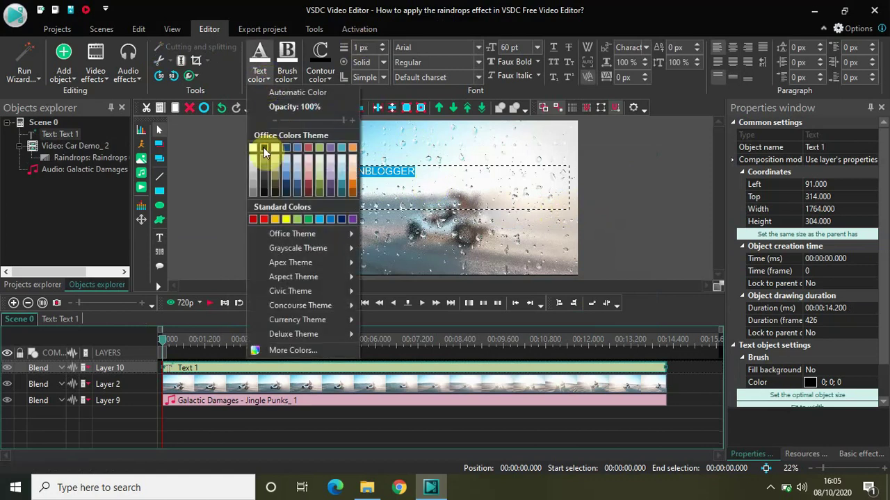
click(264, 148)
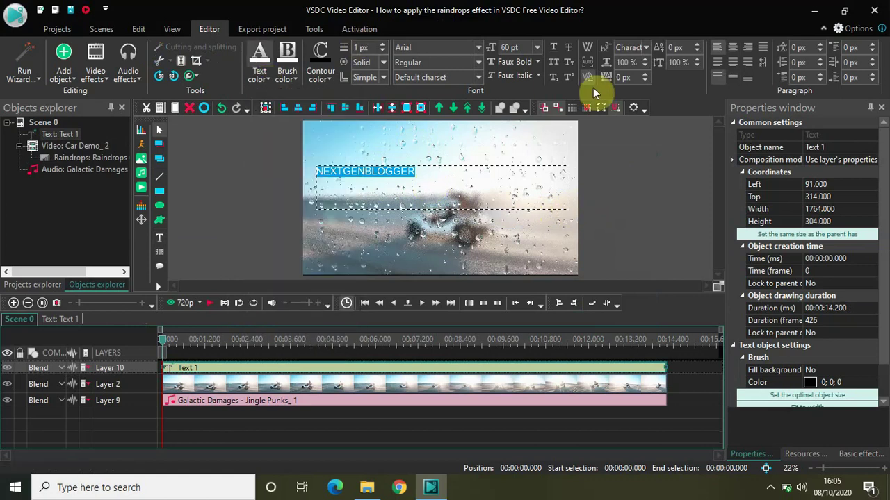
click(734, 78)
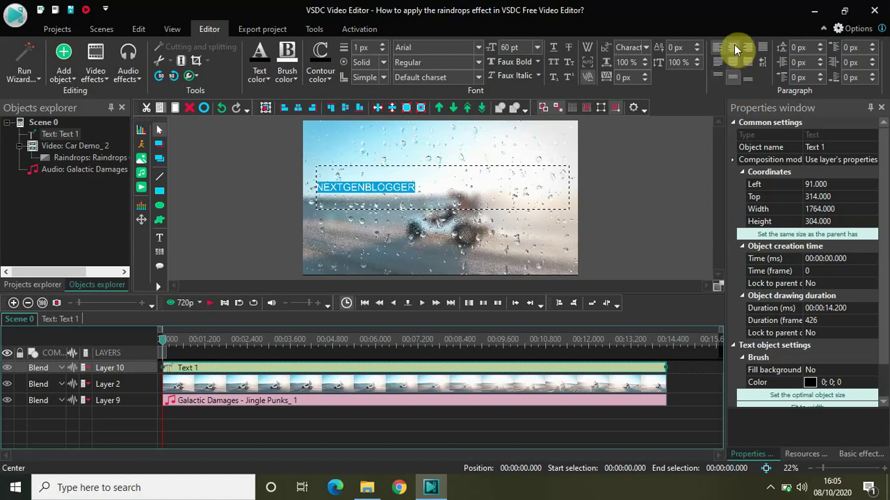
click(733, 46)
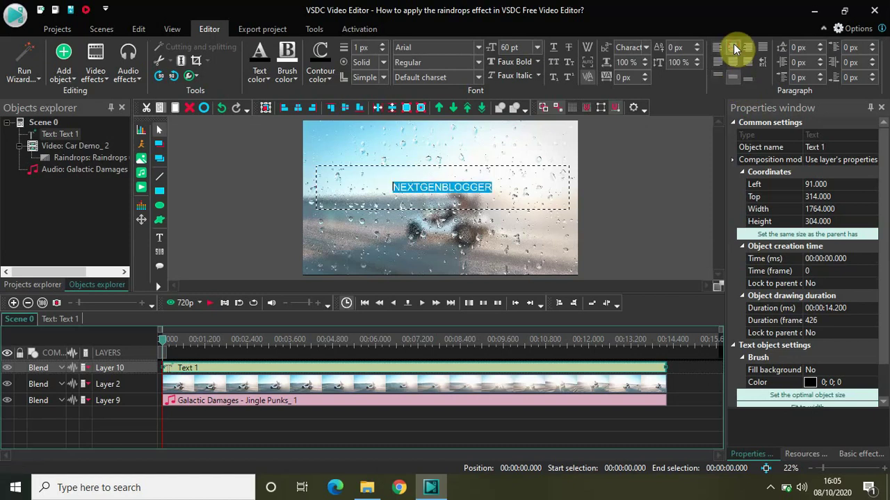
- Enlarge the title's font size, first to 20 then to 150 pt
click(509, 47)
text(200)
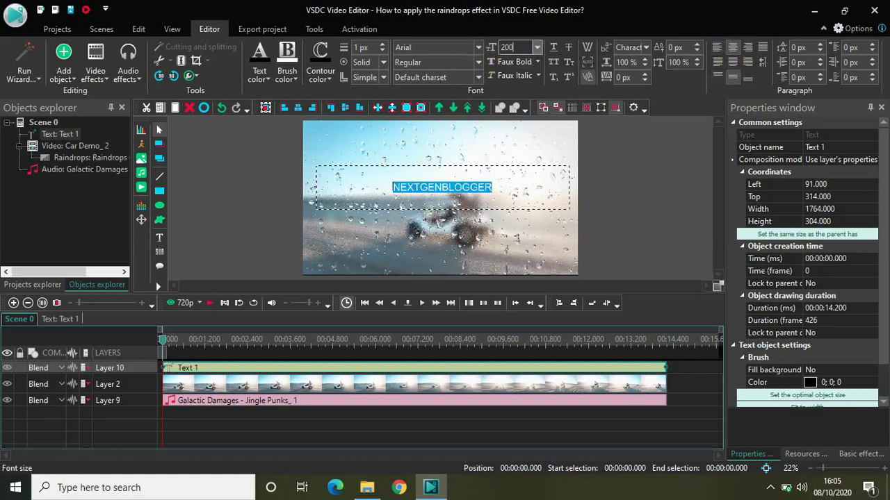
key(Return)
click(507, 46)
text(150)
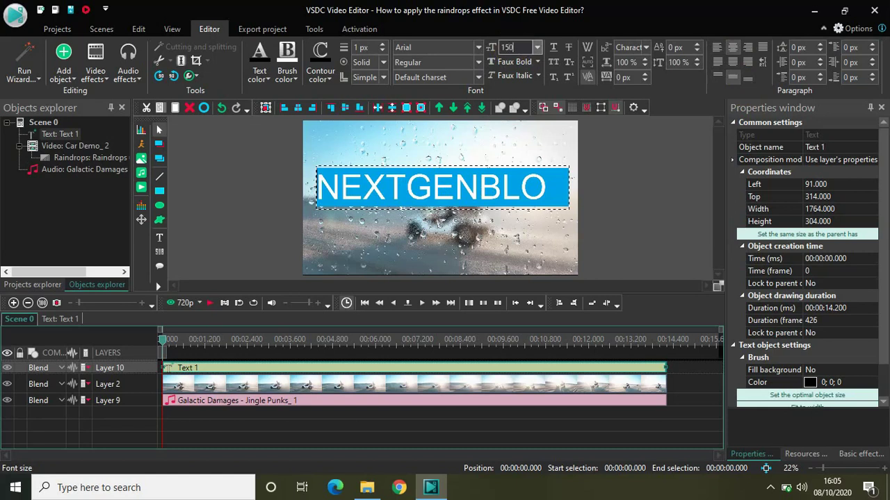
key(Return)
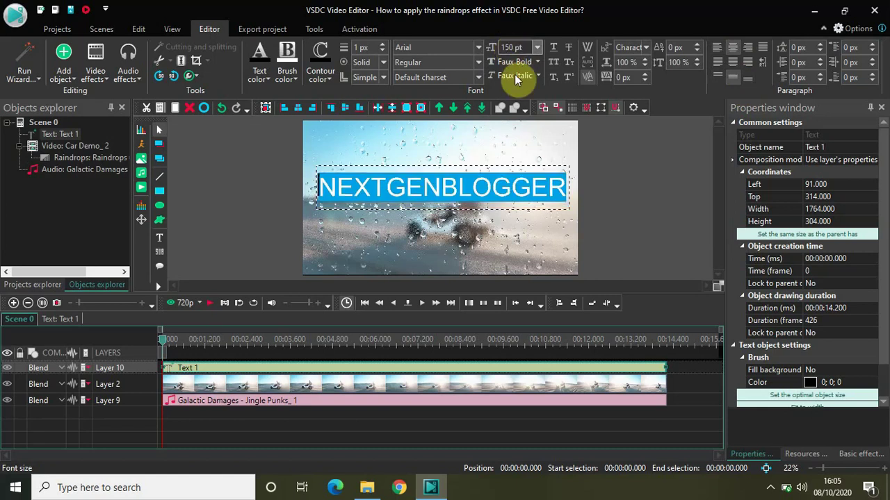
- Switch the title font to Impact and settle its size at 225 pt
click(479, 47)
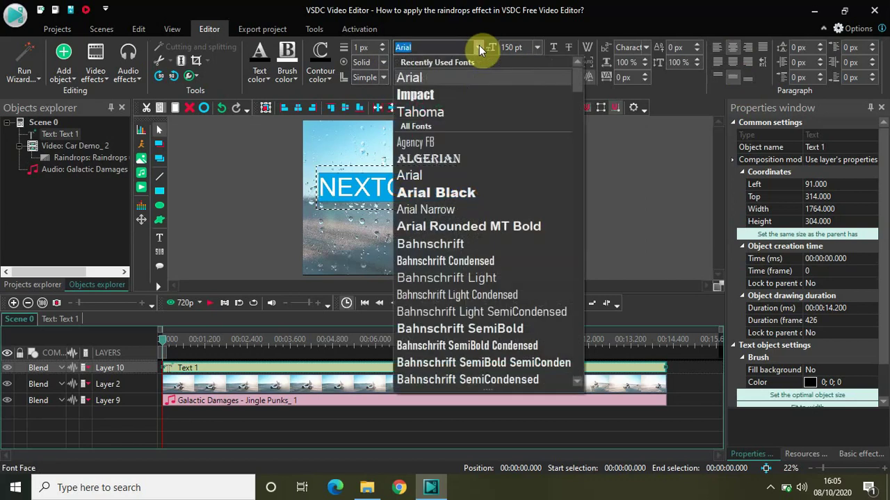
click(431, 94)
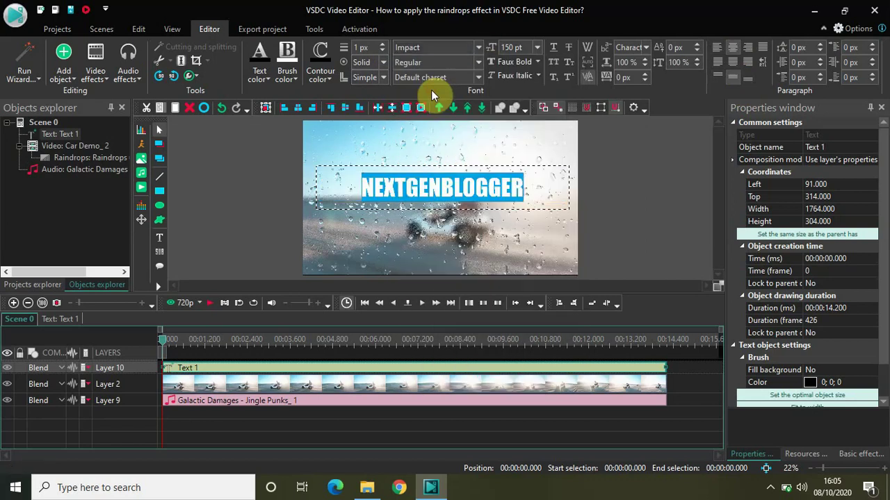
click(512, 47)
text(249.75)
key(Return)
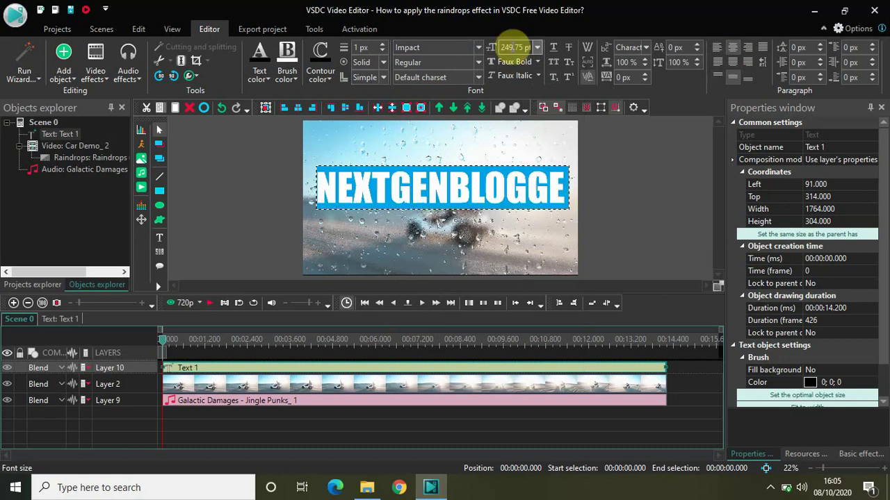
click(514, 46)
text(225)
key(Return)
click(642, 180)
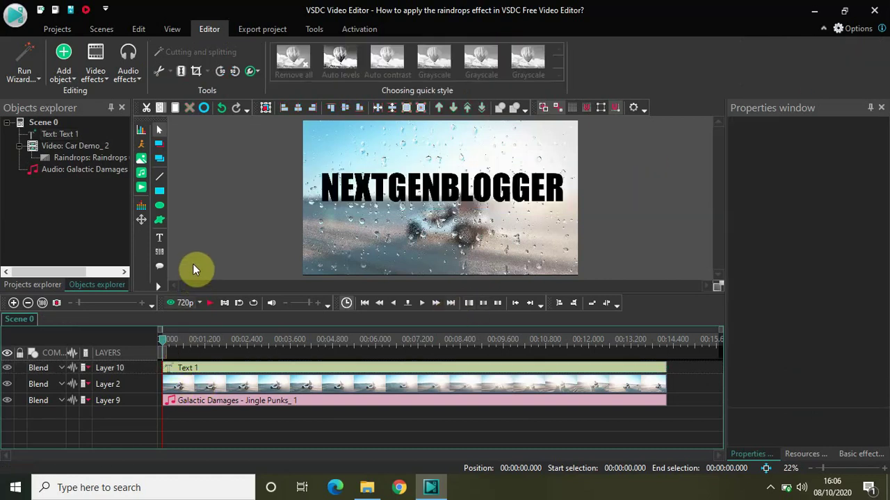
key(space)
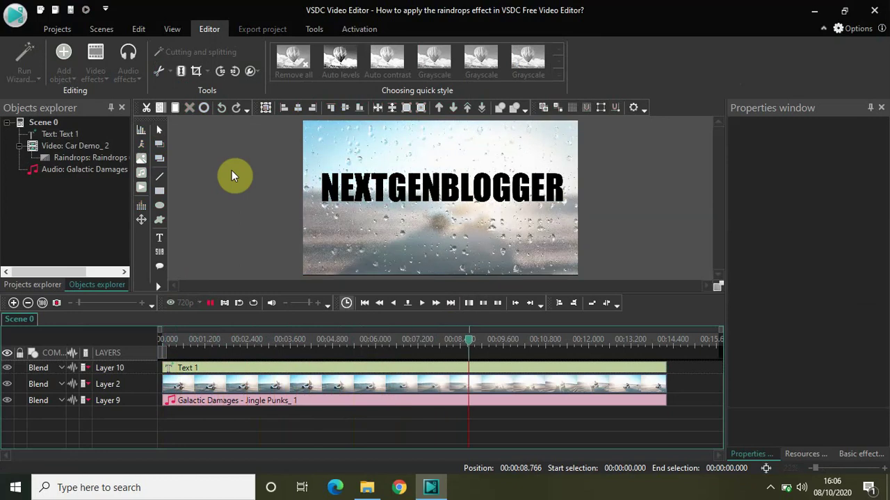
key(space)
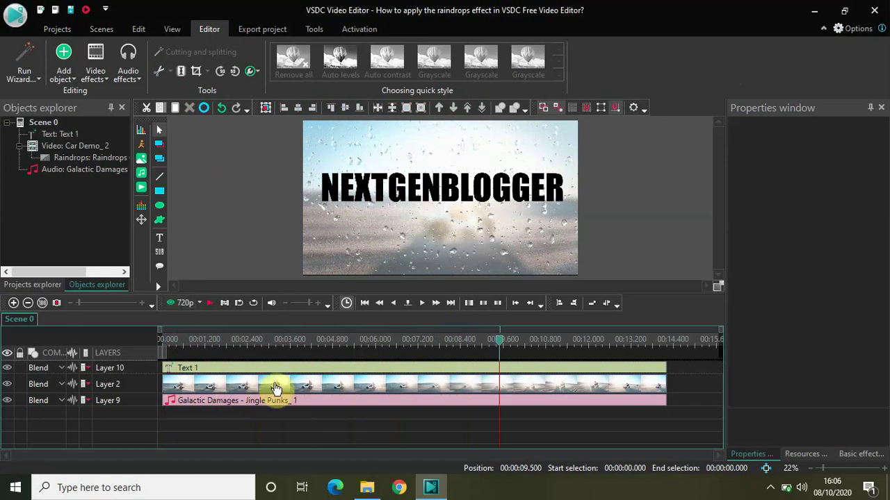
mouse_move(276, 388)
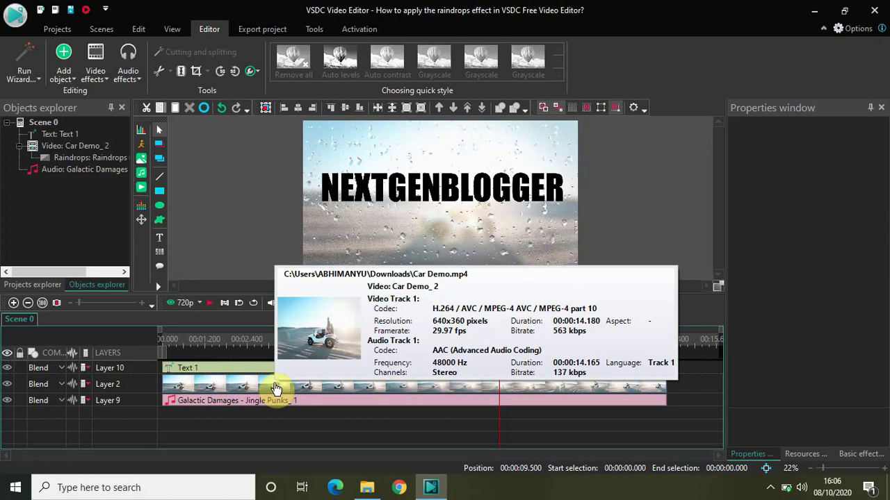
- Open the Car Demo_2 clip's timeline, then open the Raindrops 6 effect inside it
double_click(276, 388)
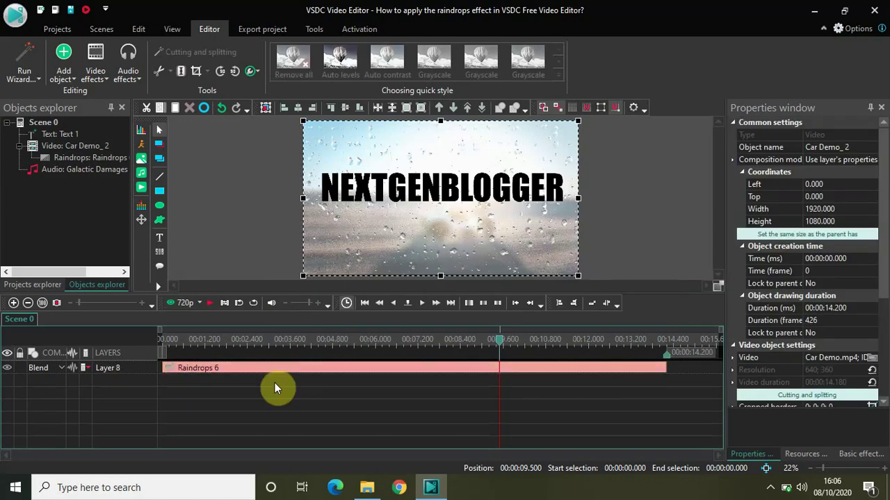
click(316, 375)
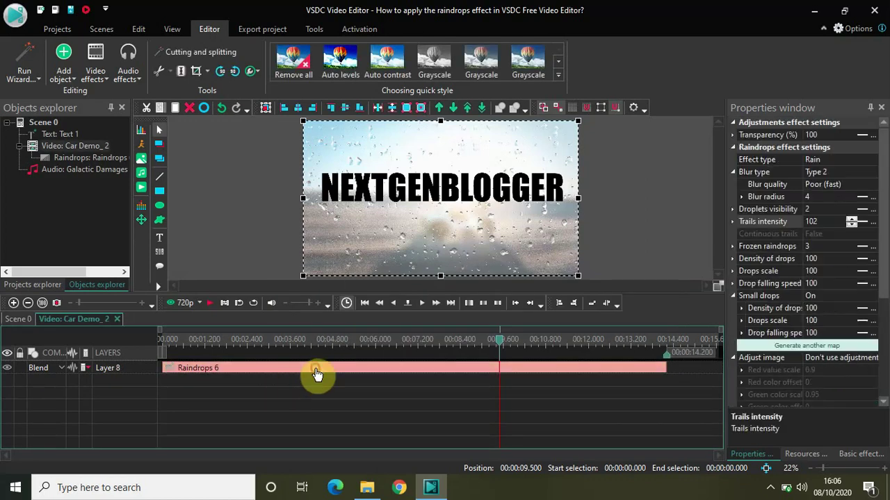
double_click(316, 375)
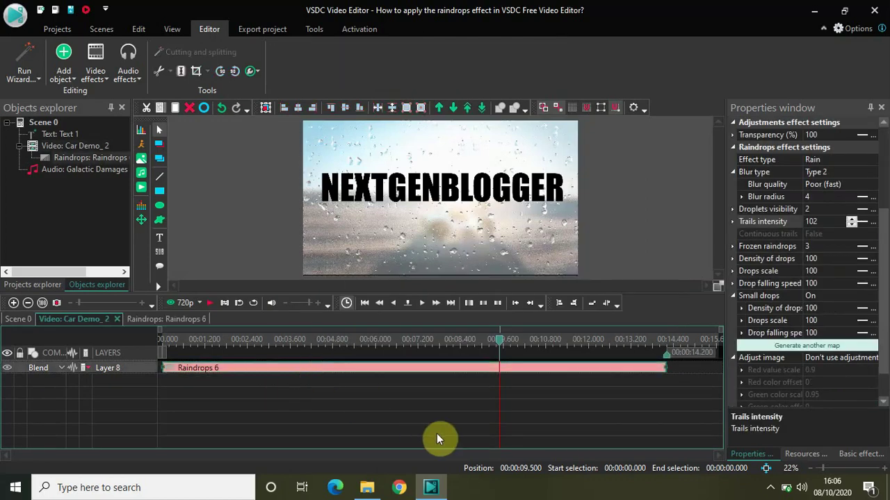